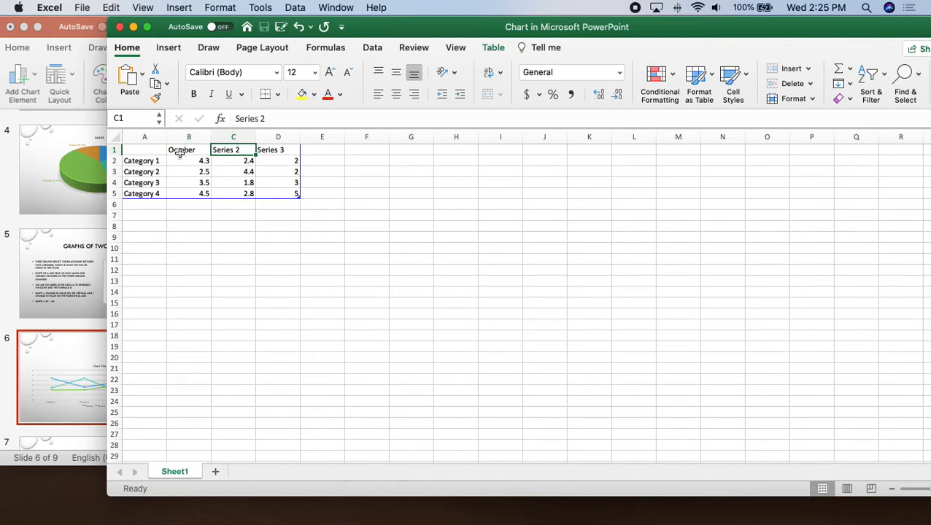
- Fill the chart data's header row with consecutive months from October in B1 through January in E1
{"action": "left_click", "coordinate": [180, 152]}
{"action": "left_click_drag", "start_coordinate": [211, 154], "coordinate": [326, 150]}
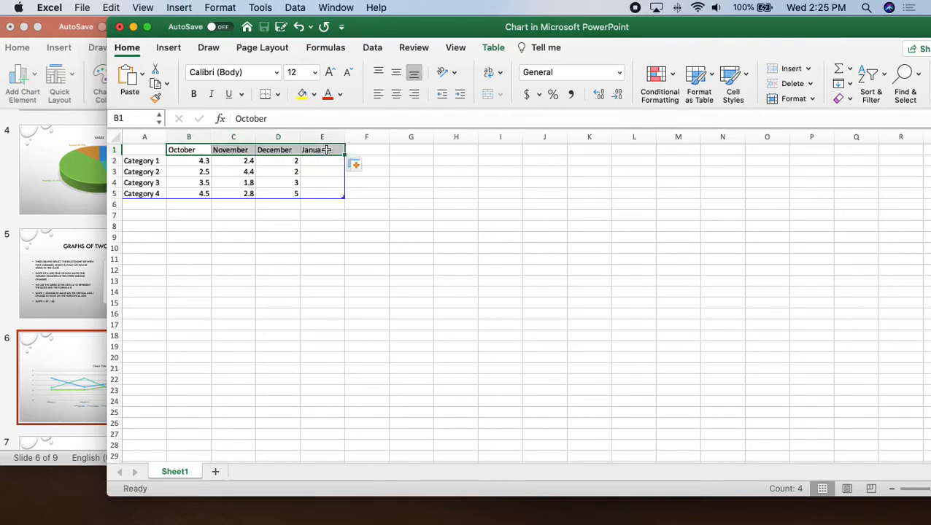
- Rename the first category in A2 as Minivans
{"action": "left_click", "coordinate": [146, 161]}
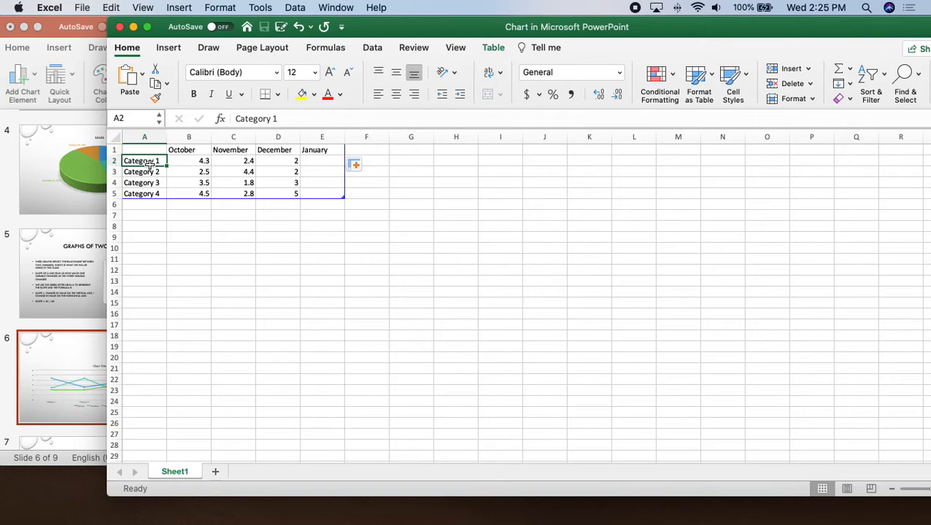
{"action": "type", "text": "M"}
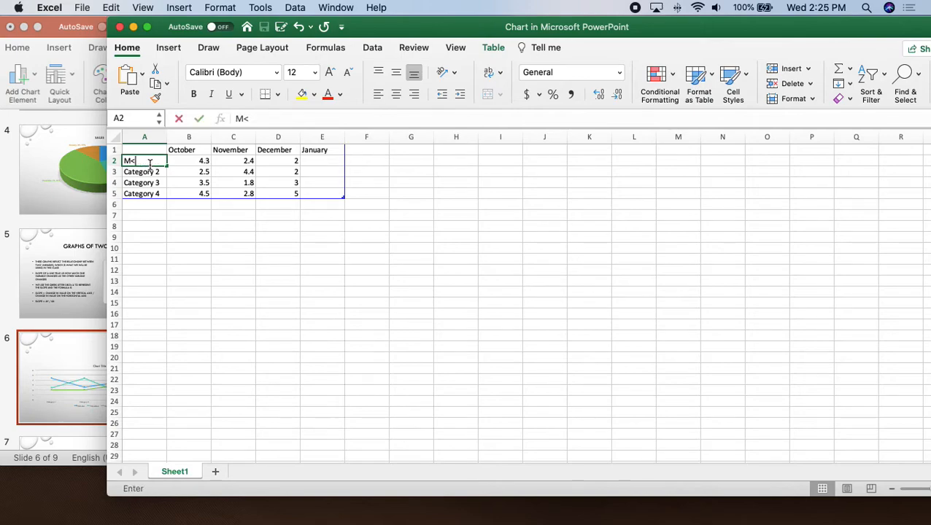
{"action": "type", "text": "iniv"}
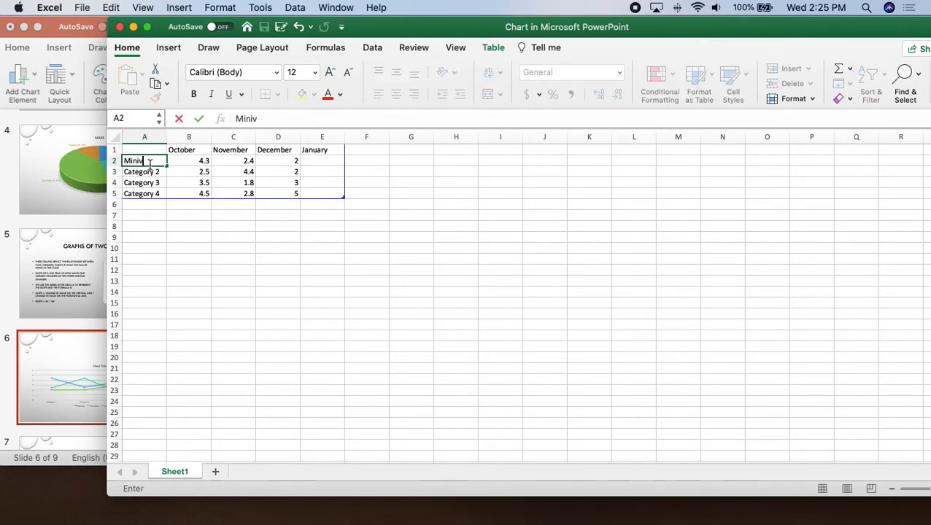
{"action": "type", "text": "ans"}
{"action": "key", "text": "Return"}
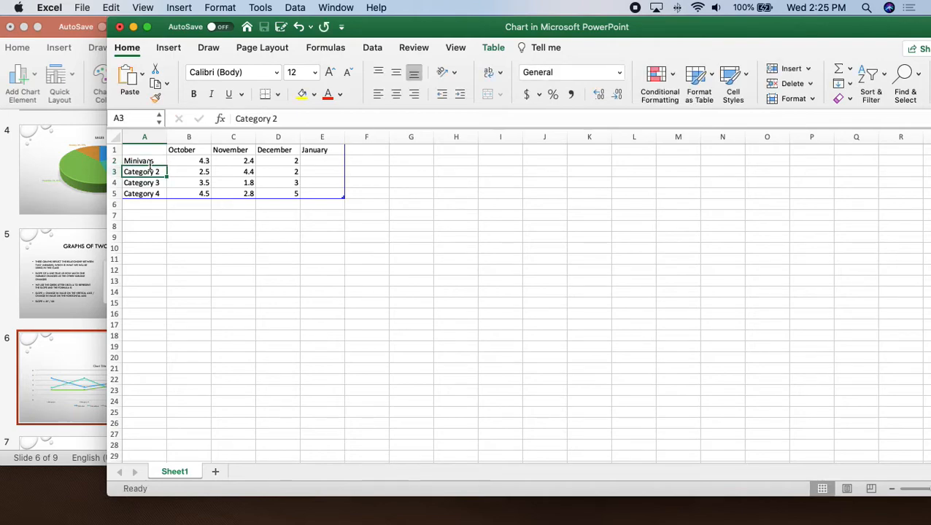
- Rename the second category in A3 as Trucks
{"action": "type", "text": "Trr"}
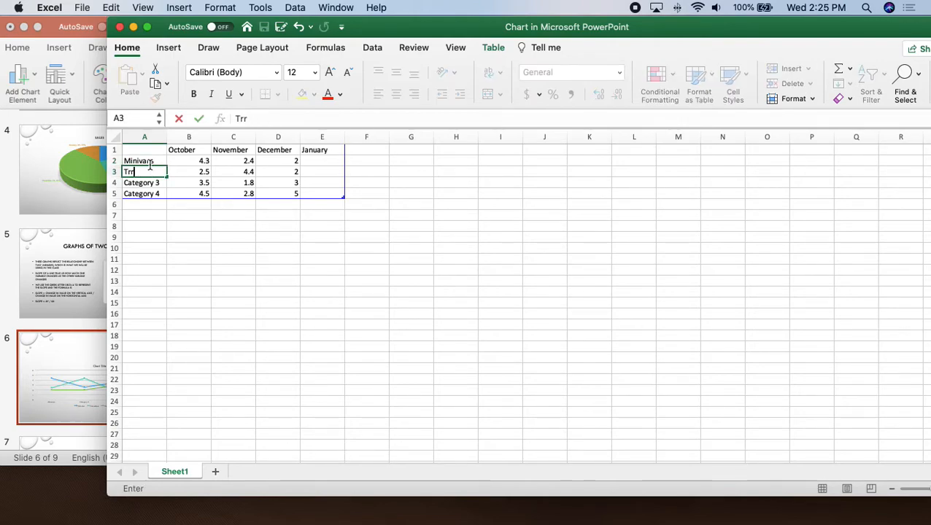
{"action": "type", "text": "ucu"}
{"action": "key", "text": "BackSpace"}
{"action": "key", "text": "BackSpace"}
{"action": "type", "text": "urkc"}
{"action": "key", "text": "BackSpace"}
{"action": "type", "text": "kc"}
{"action": "key", "text": "BackSpace"}
{"action": "key", "text": "BackSpace"}
{"action": "type", "text": "cks"}
{"action": "key", "text": "Return"}
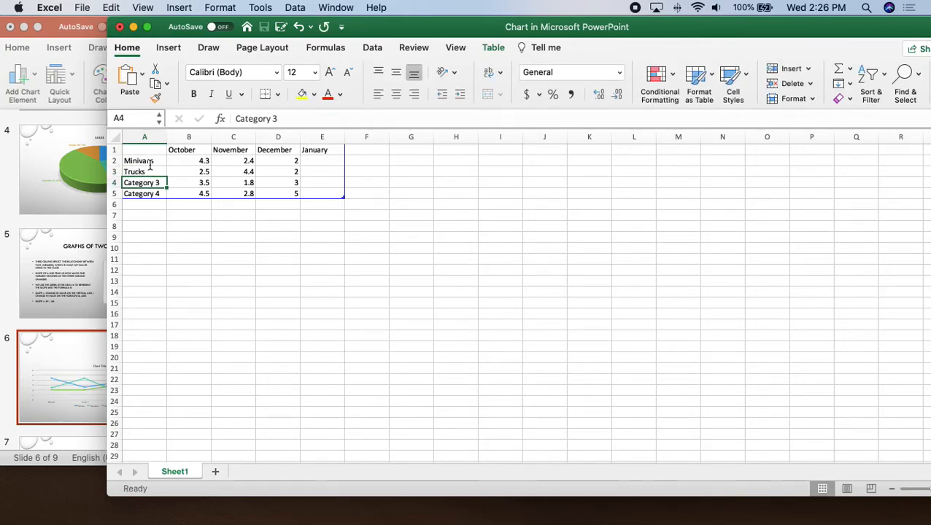
- Rename the third category in A4 as cars and the fourth in A5 as SUV
{"action": "type", "text": "cars"}
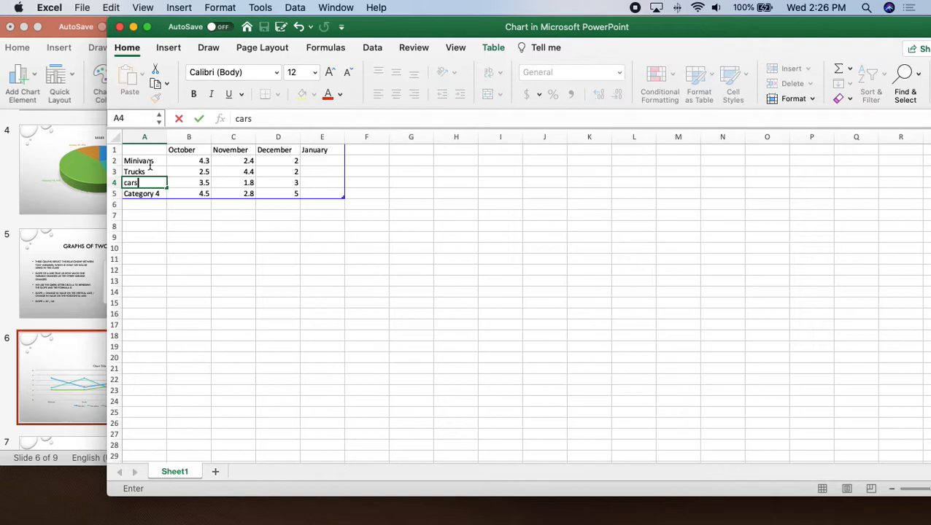
{"action": "key", "text": "Return"}
{"action": "type", "text": "SUV"}
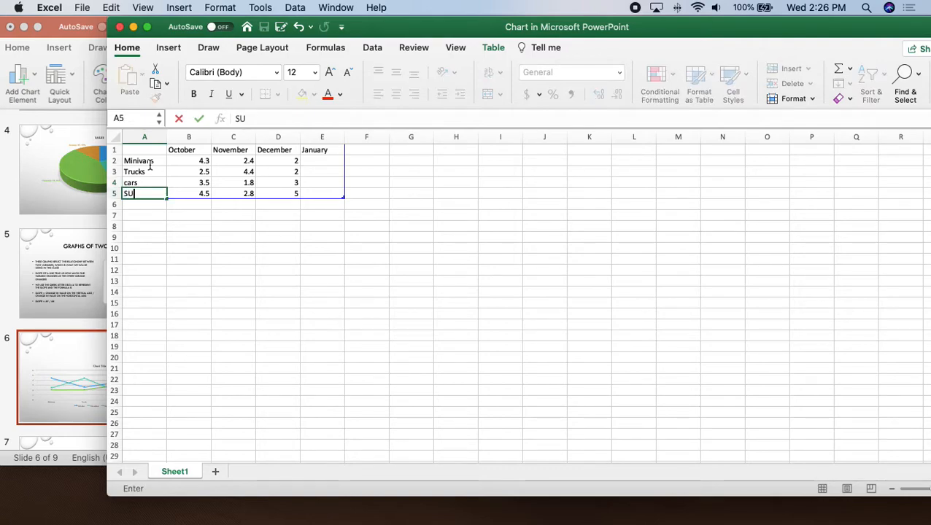
- Enter the October values: 10 for Minivans, 15 for Trucks, 4 for cars and 5 for SUV
{"action": "left_click", "coordinate": [192, 162]}
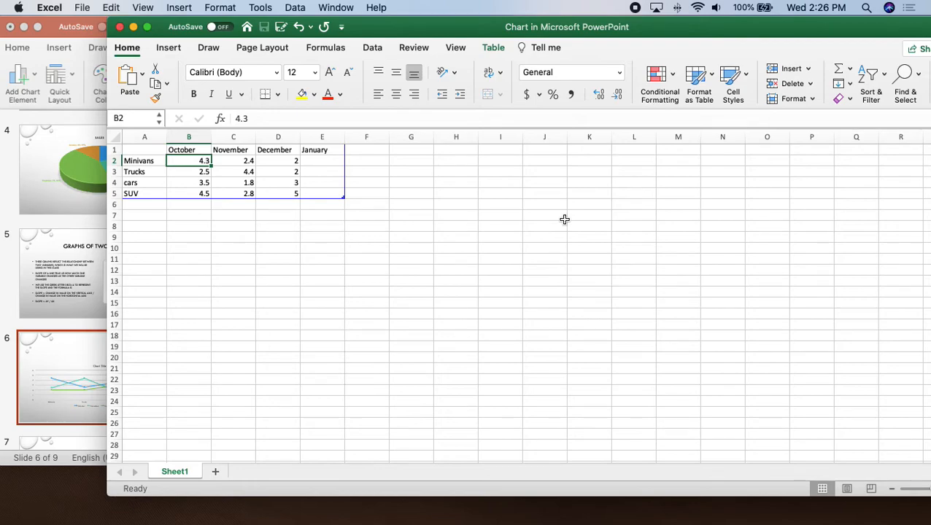
{"action": "type", "text": "10"}
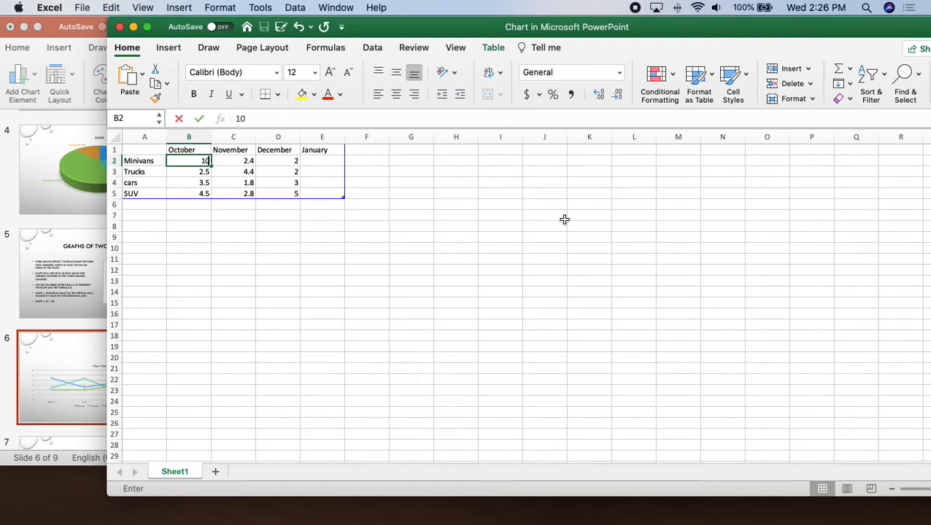
{"action": "key", "text": "Return"}
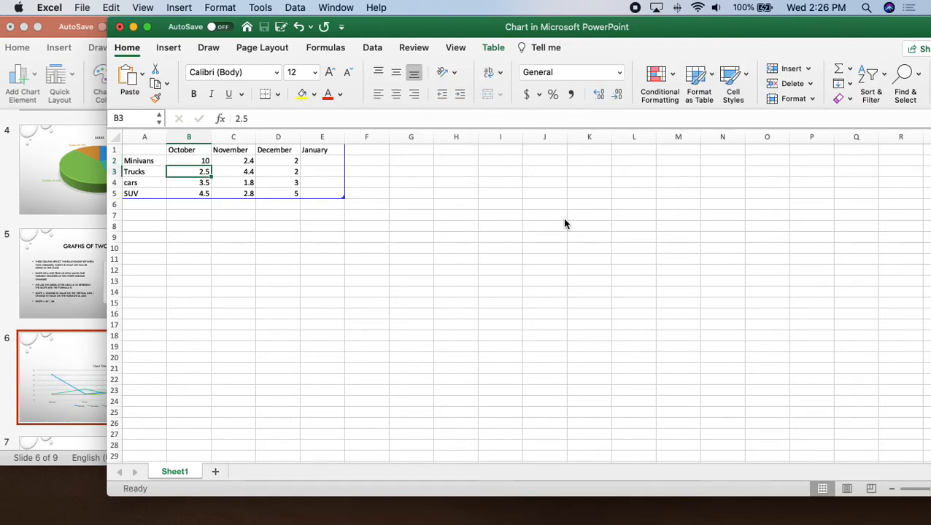
{"action": "type", "text": "15"}
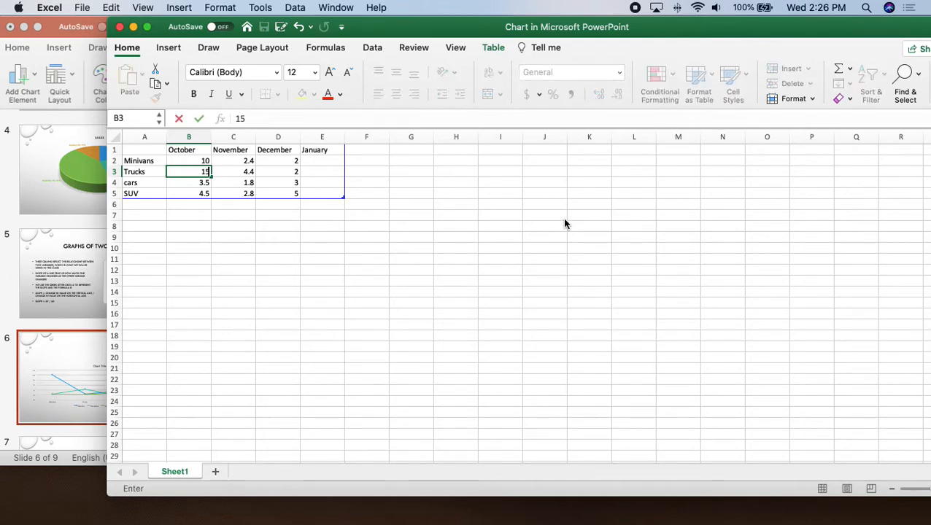
{"action": "key", "text": "Return"}
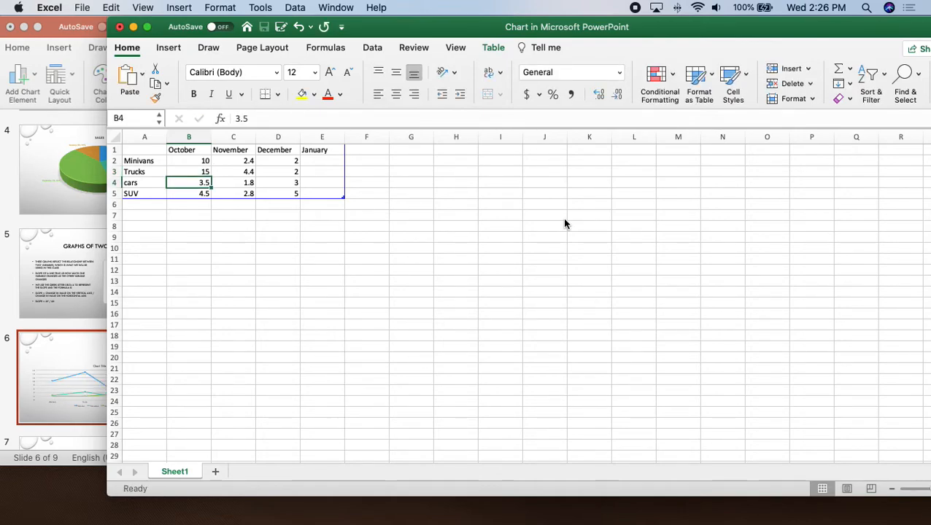
{"action": "type", "text": "4"}
{"action": "key", "text": "Return"}
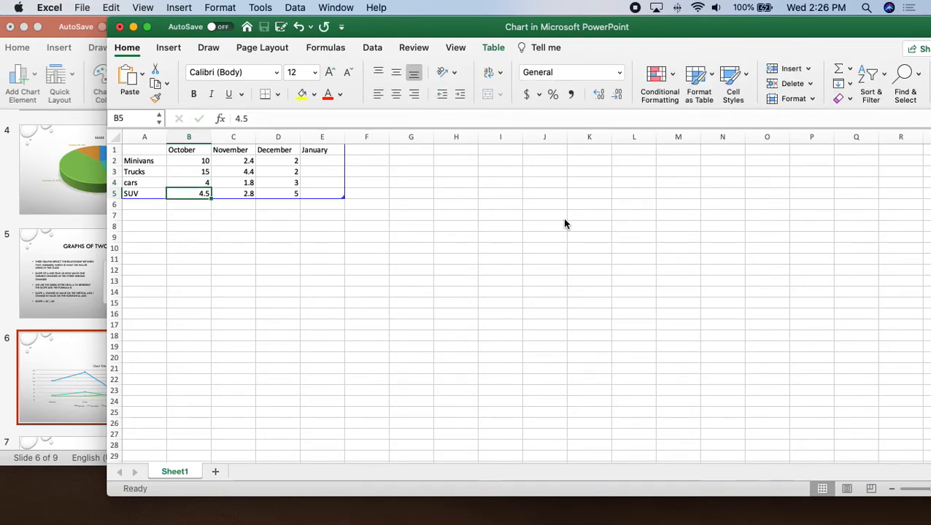
{"action": "type", "text": "5"}
{"action": "key", "text": "Return"}
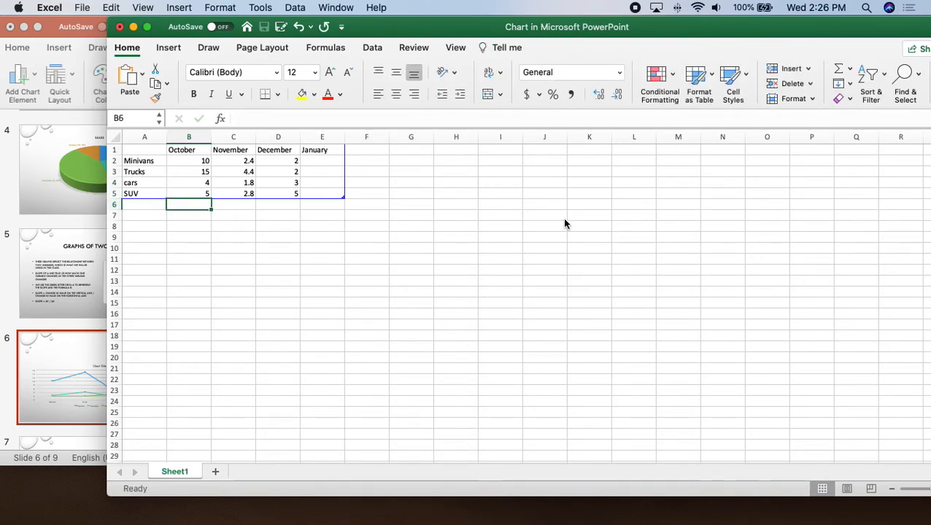
{"action": "type", "text": "0"}
{"action": "key", "text": "Escape"}
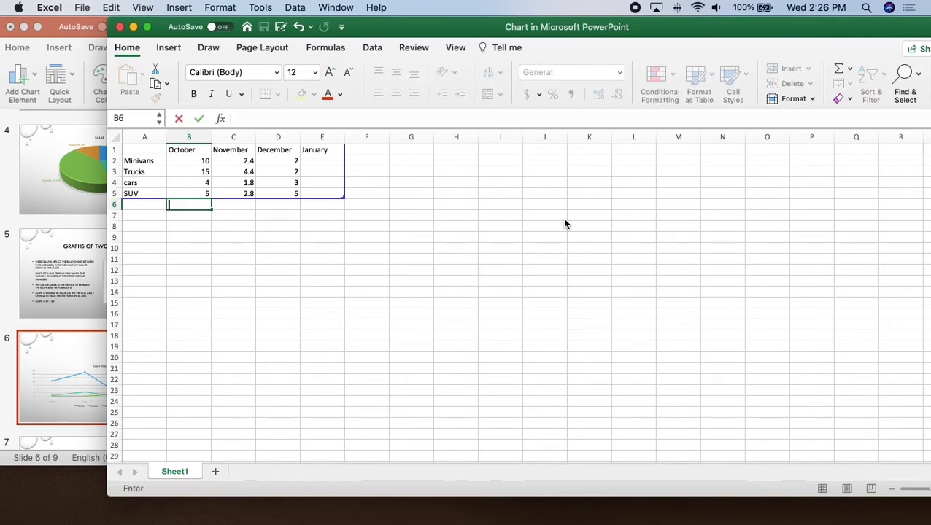
- Enter the November values: 11 for Minivans, 17 for Trucks, 8 for cars and 10 for SUV
{"action": "left_click", "coordinate": [243, 159]}
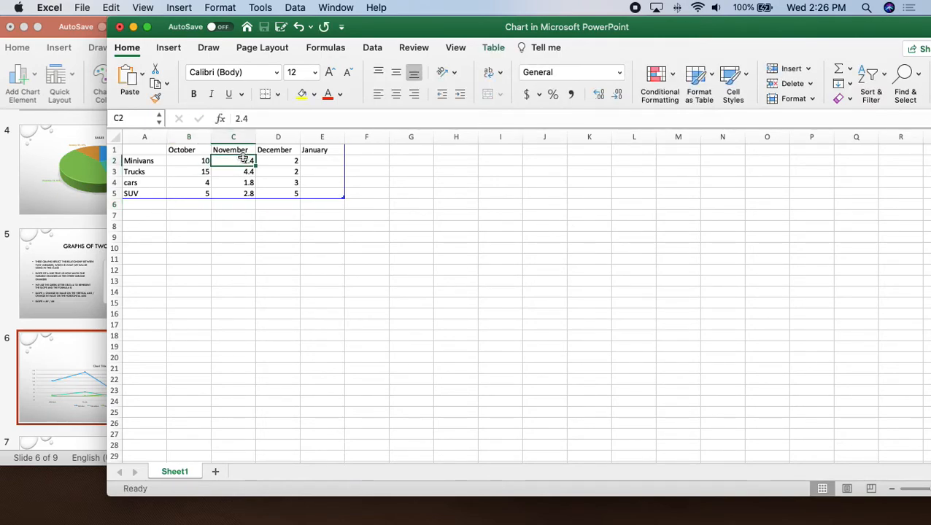
{"action": "type", "text": "11"}
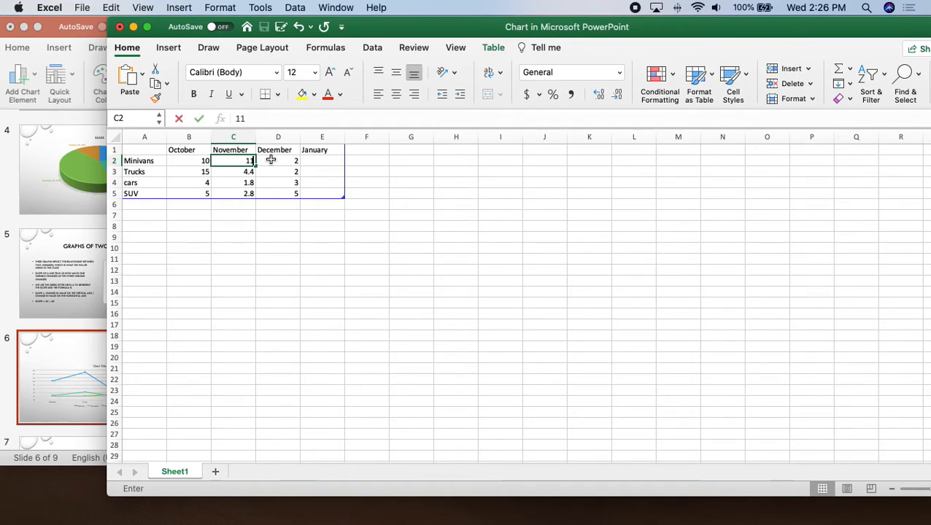
{"action": "key", "text": "Return"}
{"action": "type", "text": "1"}
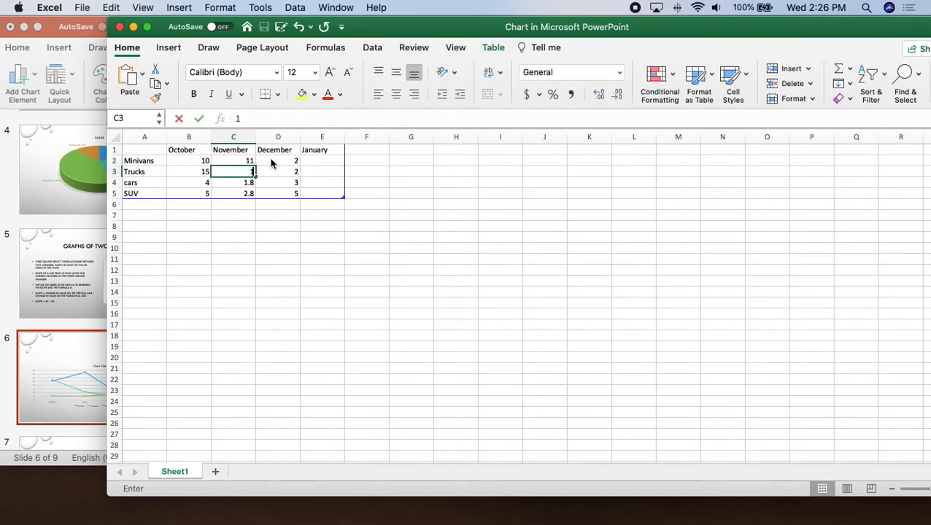
{"action": "type", "text": "7"}
{"action": "key", "text": "Return"}
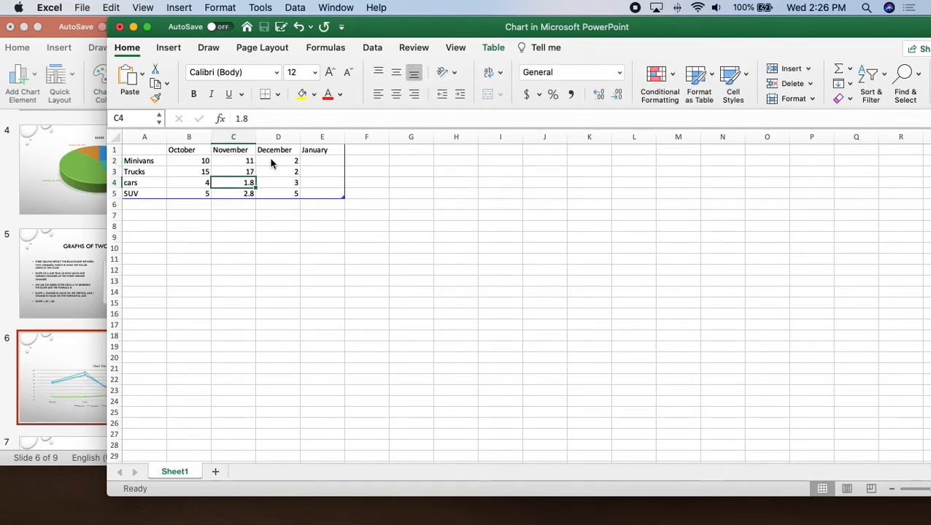
{"action": "type", "text": "8"}
{"action": "key", "text": "Return"}
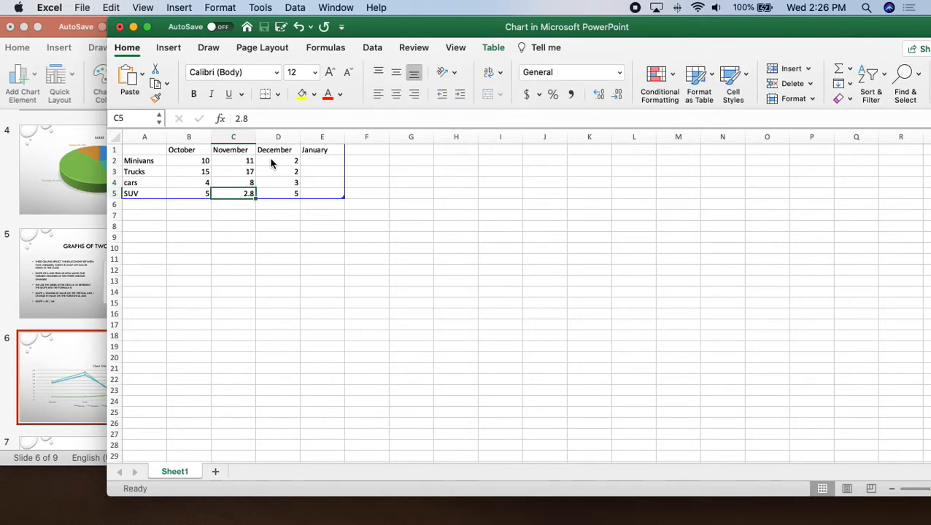
{"action": "type", "text": "10"}
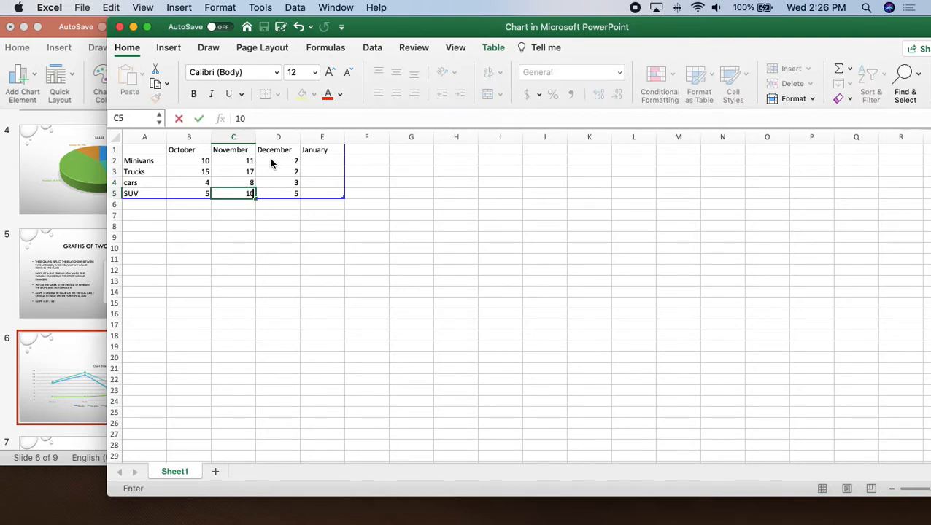
{"action": "key", "text": "Tab"}
- Enter the December values: 20 for Minivans, 25 for Trucks, 17 for cars and 23 for SUV
{"action": "key", "text": "Up"}
{"action": "key", "text": "Up"}
{"action": "key", "text": "Up"}
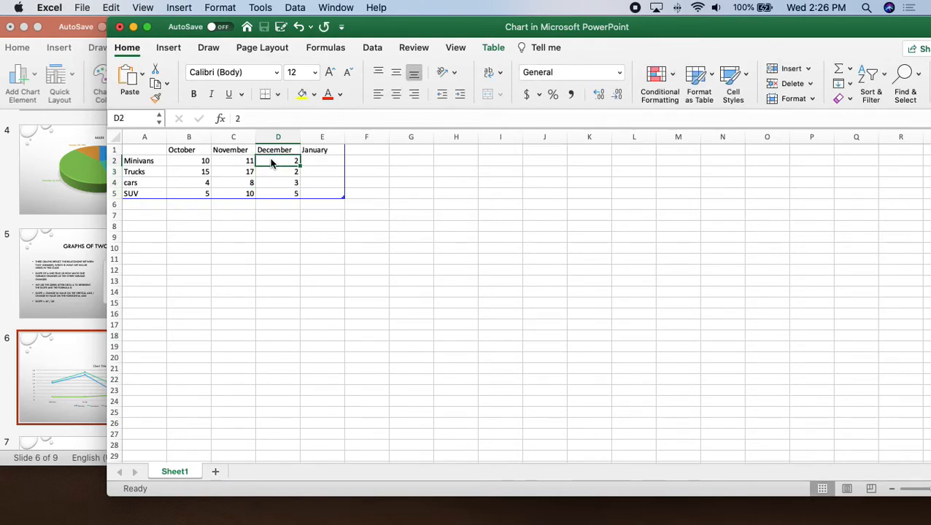
{"action": "type", "text": "2"}
{"action": "key", "text": "Return"}
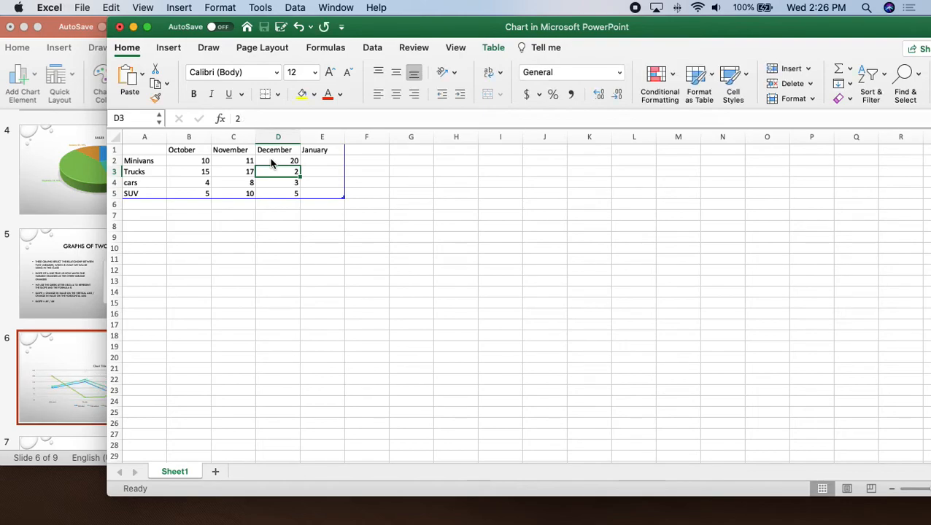
{"action": "type", "text": "25"}
{"action": "key", "text": "Return"}
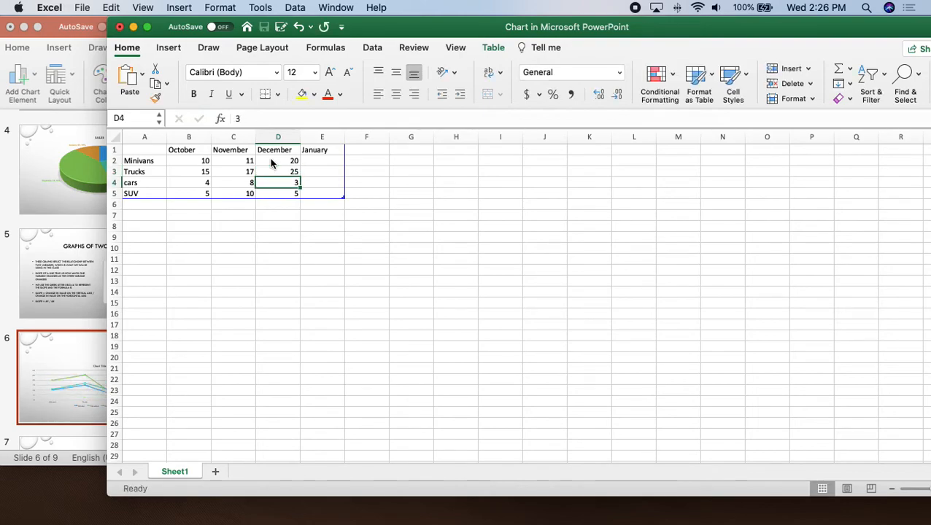
{"action": "type", "text": "17"}
{"action": "key", "text": "Return"}
{"action": "type", "text": "23"}
{"action": "key", "text": "Tab"}
- Enter the January values: 8 for Minivans, 5 for Trucks, 6 for cars and 12 for SUV
{"action": "key", "text": "Up"}
{"action": "key", "text": "Up"}
{"action": "key", "text": "Up"}
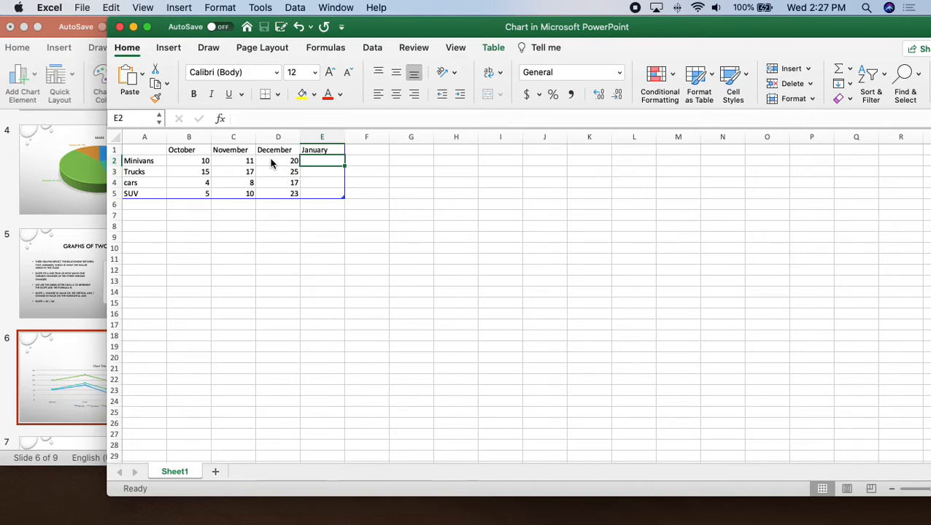
{"action": "type", "text": "8"}
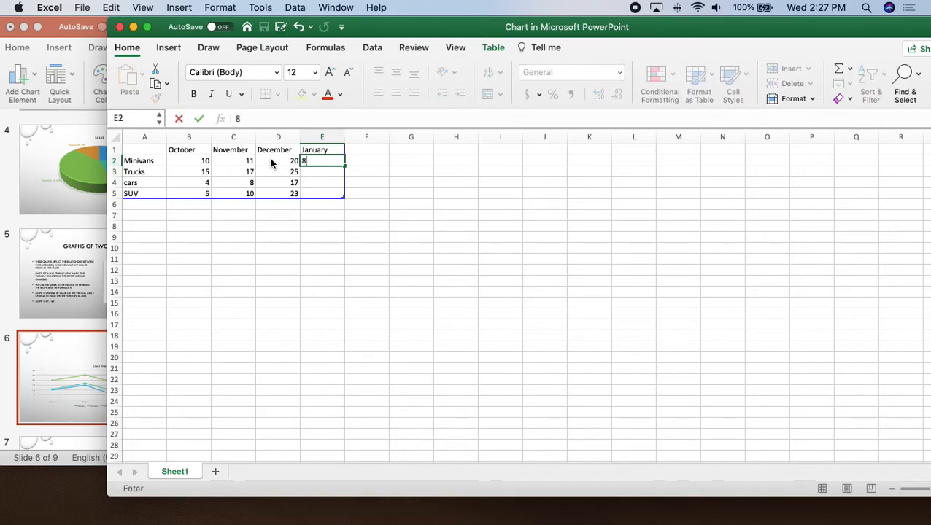
{"action": "key", "text": "Return"}
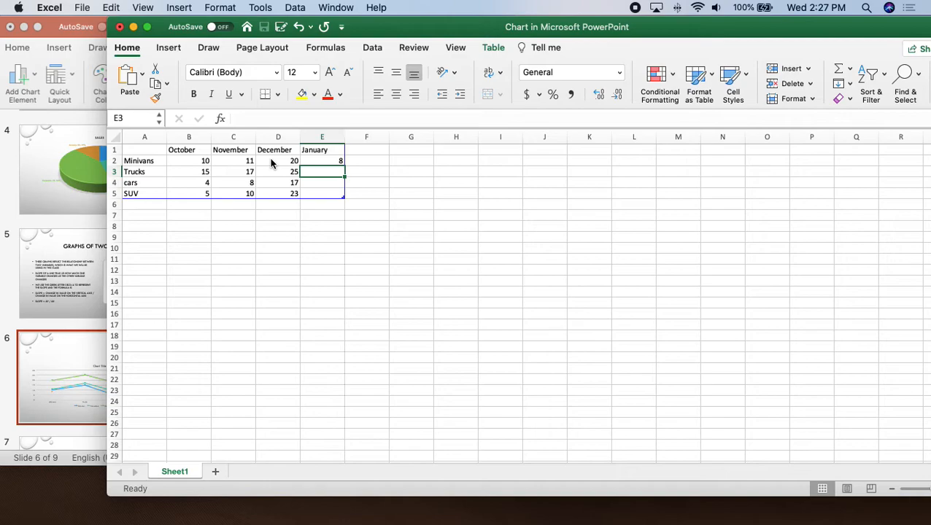
{"action": "type", "text": "5"}
{"action": "key", "text": "Return"}
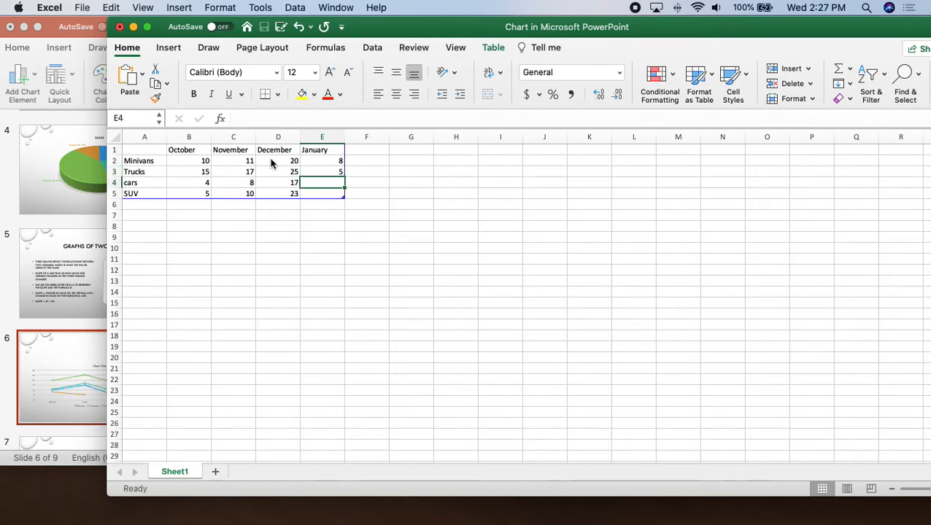
{"action": "type", "text": "6"}
{"action": "key", "text": "Return"}
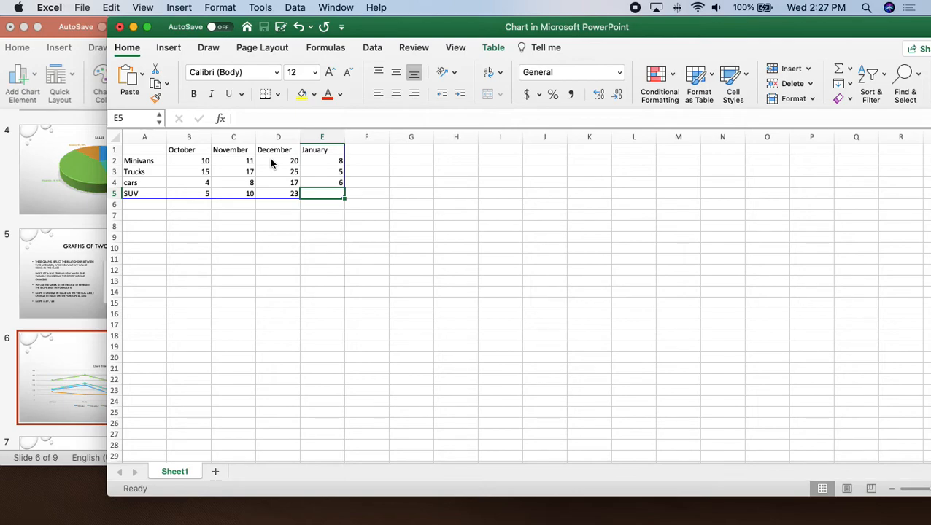
{"action": "type", "text": "121"}
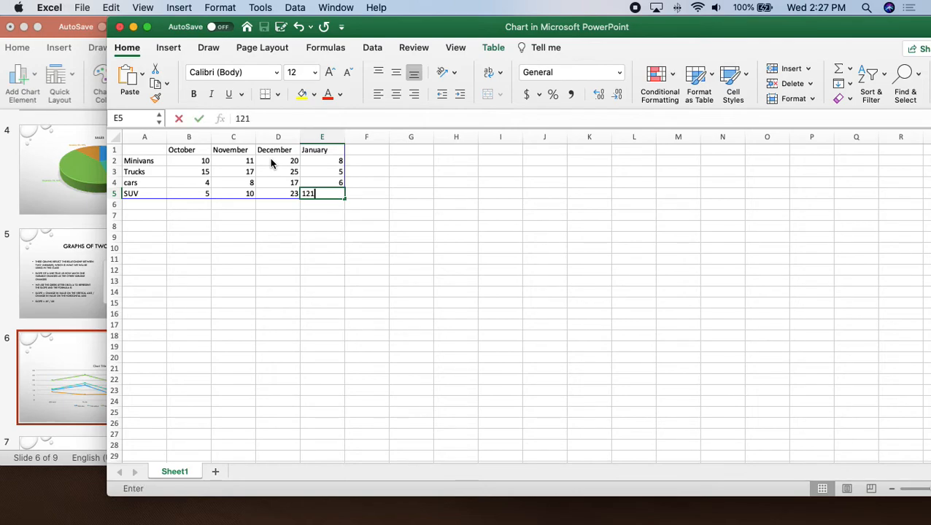
{"action": "key", "text": "BackSpace"}
{"action": "key", "text": "Return"}
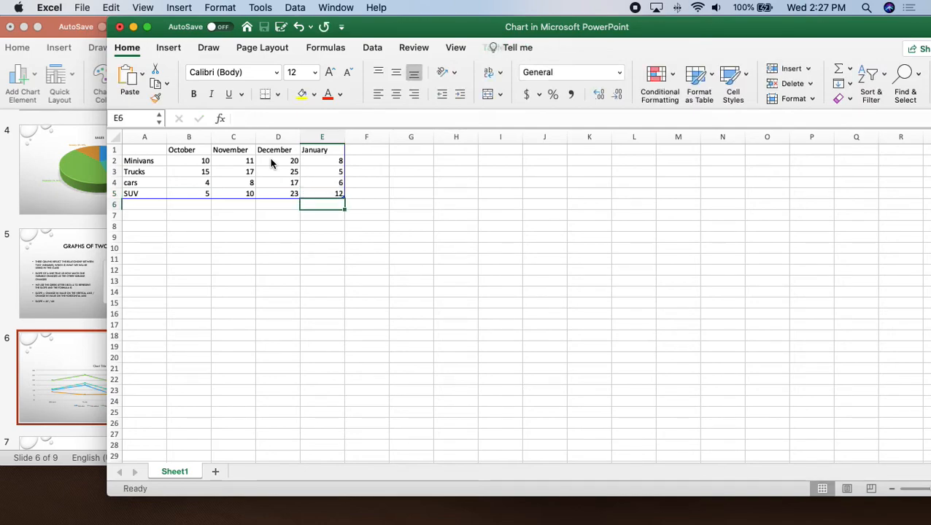
- Close the chart data workbook and return to the line chart slide in PowerPoint
{"action": "left_click", "coordinate": [321, 254]}
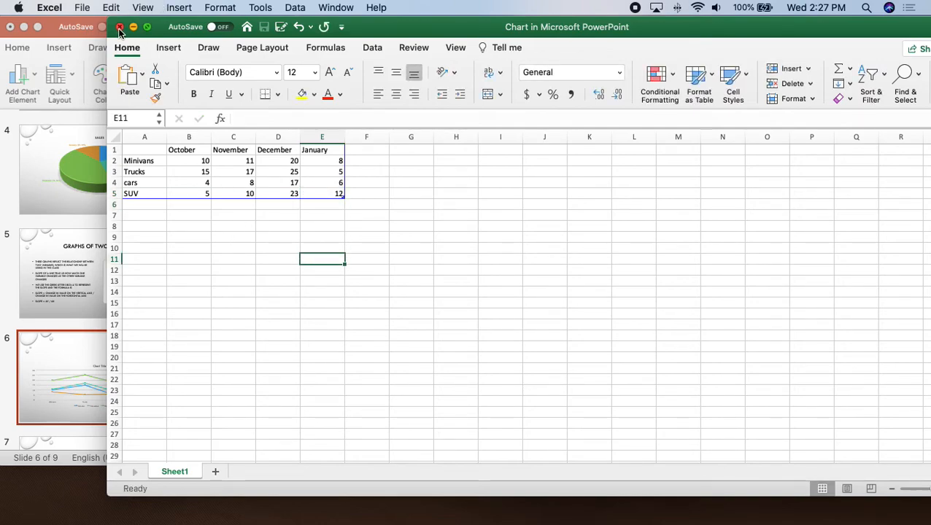
{"action": "left_click", "coordinate": [120, 26]}
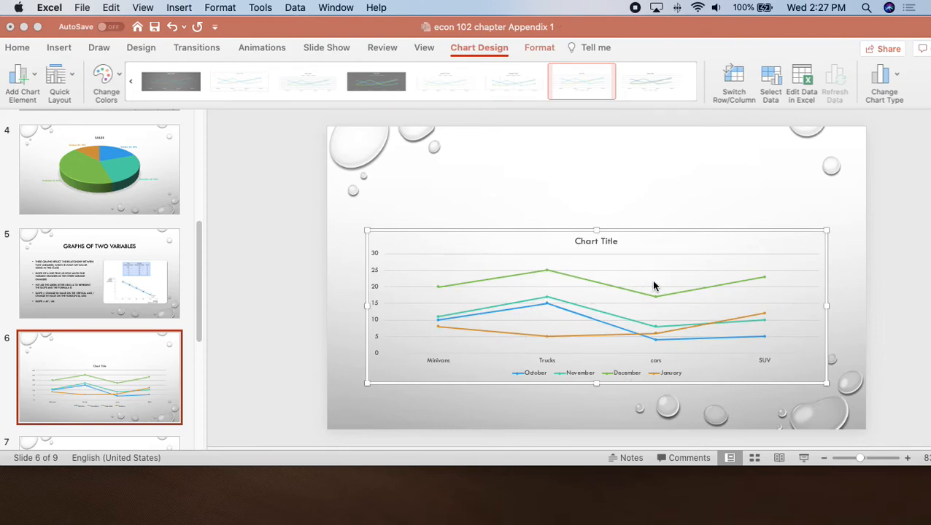
- Try converting the line chart on slide 6 to a 3-D pie chart and undo the conversion
{"action": "left_click", "coordinate": [735, 78]}
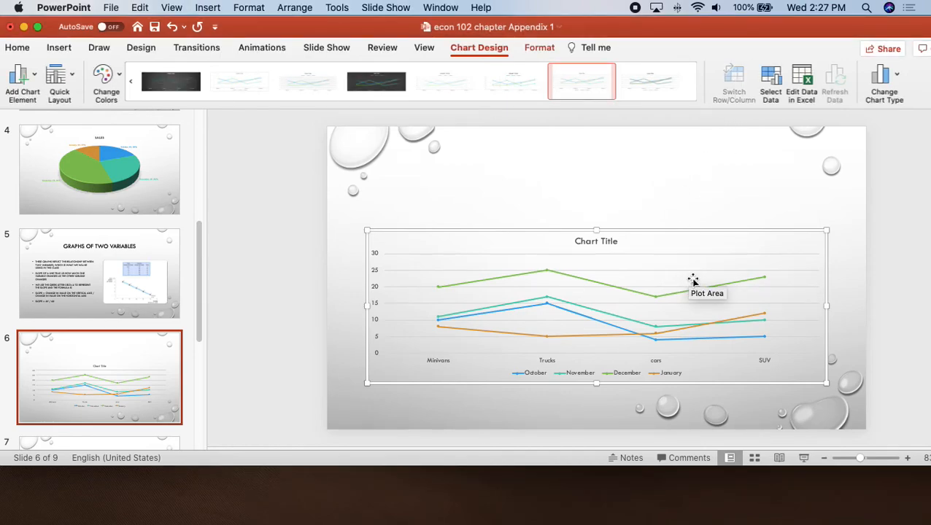
{"action": "left_click", "coordinate": [646, 268]}
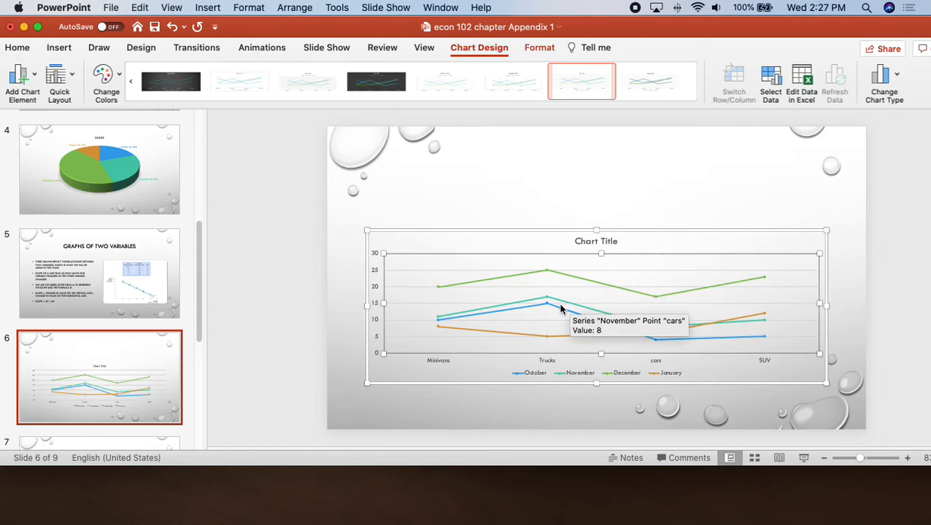
{"action": "right_click", "coordinate": [690, 272]}
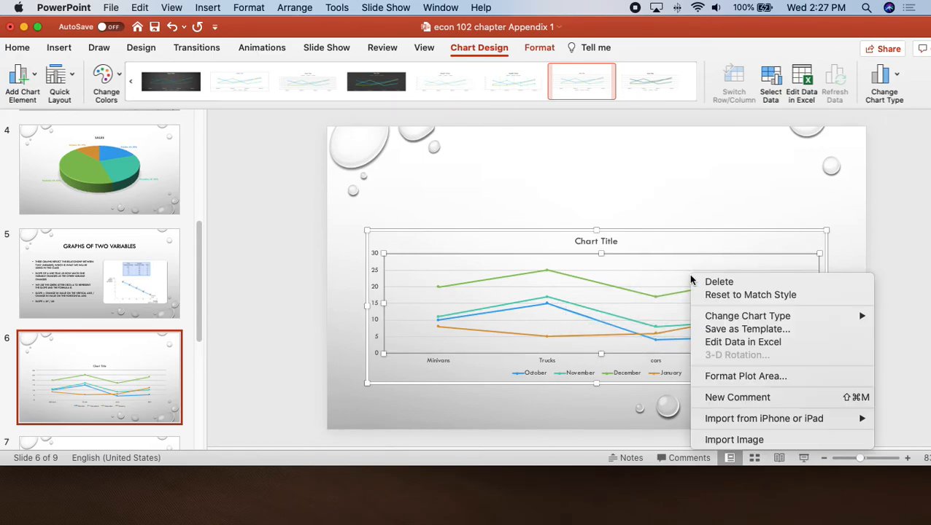
{"action": "mouse_move", "coordinate": [739, 319]}
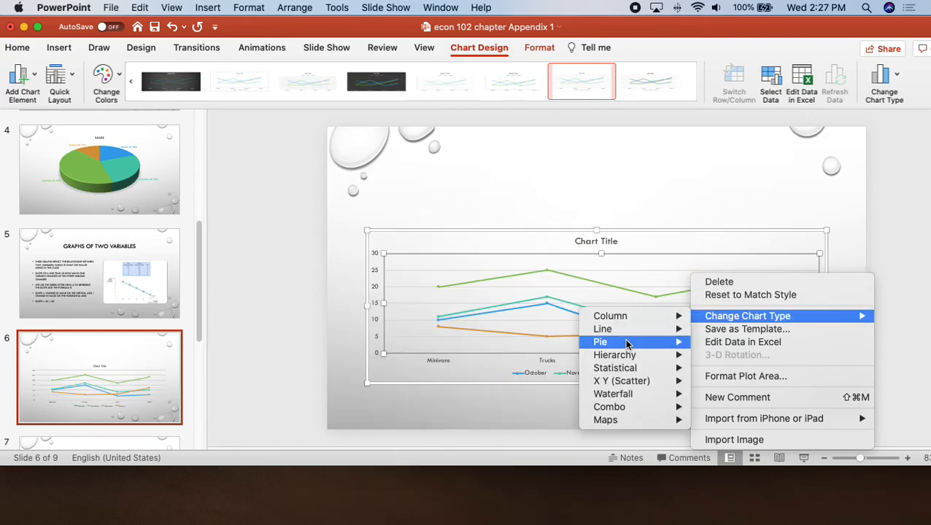
{"action": "mouse_move", "coordinate": [626, 344]}
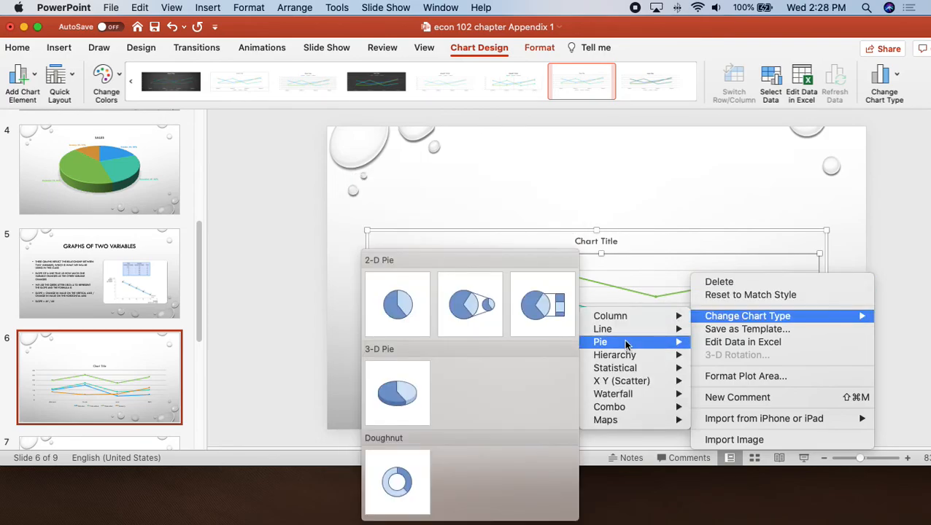
{"action": "left_click", "coordinate": [407, 384]}
{"action": "mouse_move", "coordinate": [670, 343]}
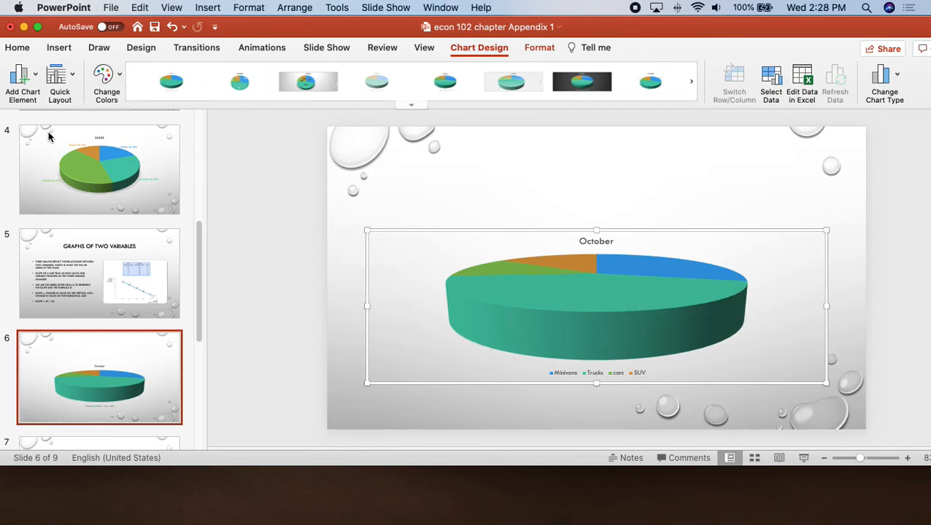
{"action": "left_click", "coordinate": [172, 27]}
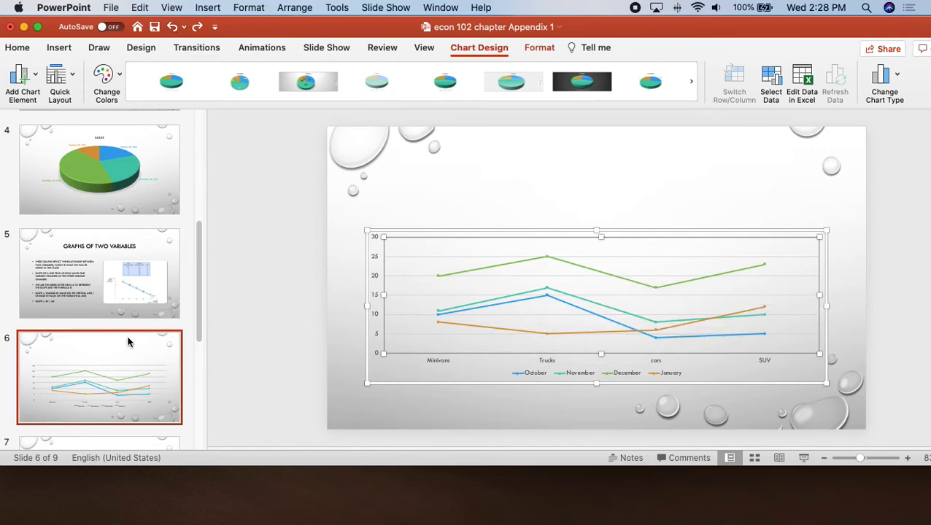
- Go to slide 8, "Positive and Negative Relationships", in the slide thumbnails
{"action": "scroll", "coordinate": [129, 342], "scroll_direction": "down", "scroll_amount": 2}
{"action": "scroll", "coordinate": [129, 342], "scroll_direction": "down", "scroll_amount": 10}
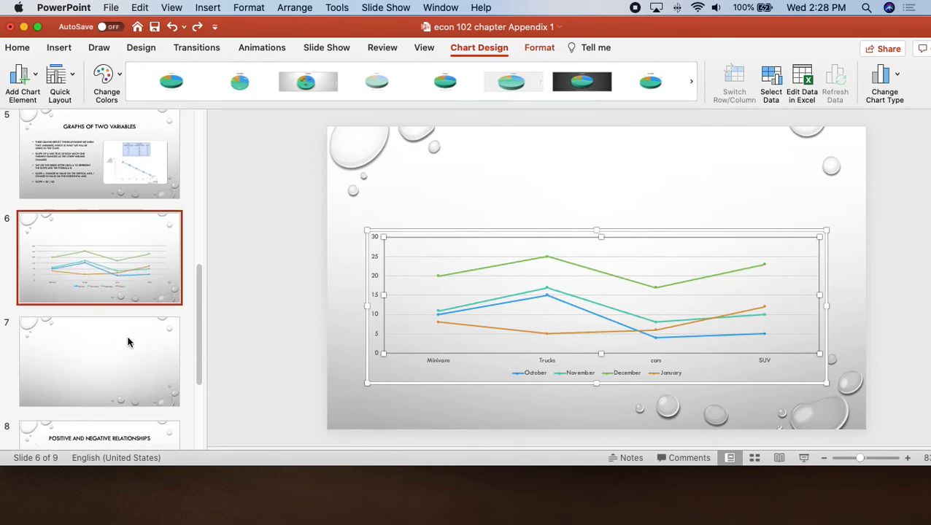
{"action": "scroll", "coordinate": [128, 340], "scroll_direction": "down", "scroll_amount": 3}
{"action": "left_click", "coordinate": [84, 312]}
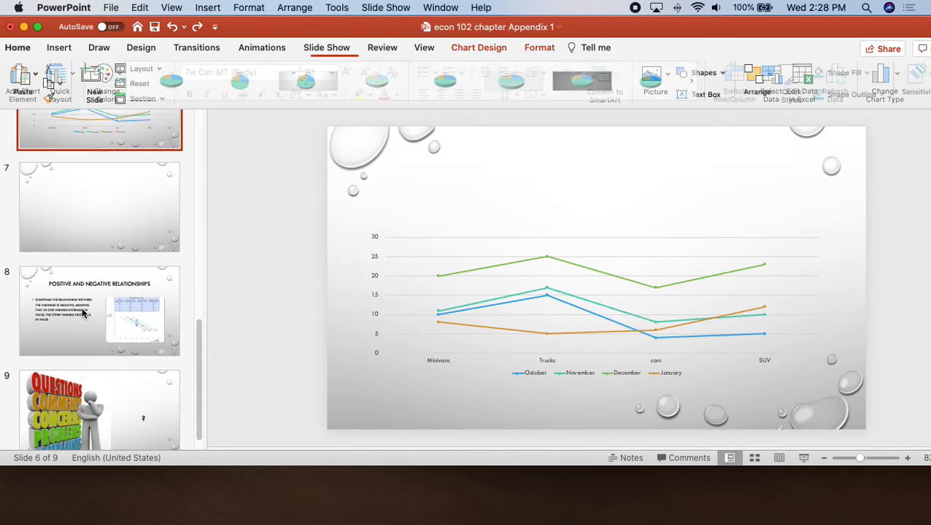